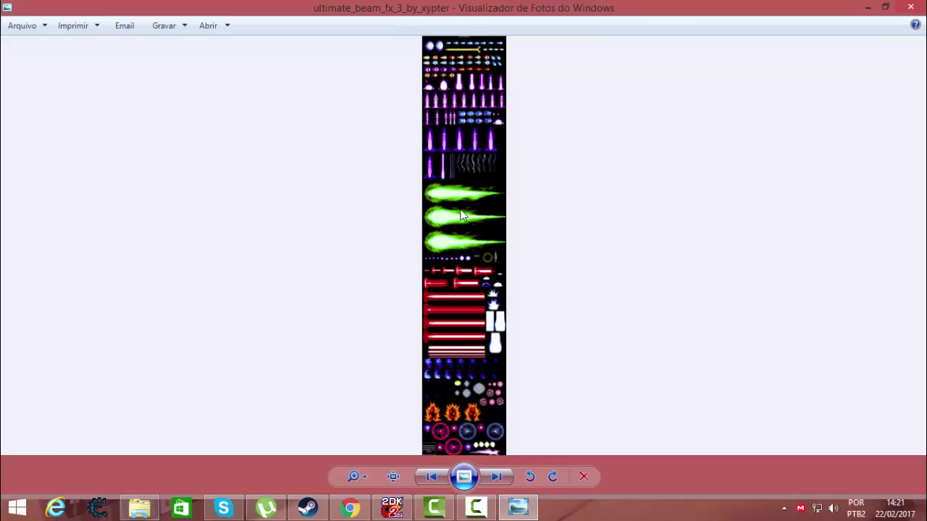
Close the picture preview and open the pizzaria sprite sheet from the Sprites folder in paint.net.
click(498, 479)
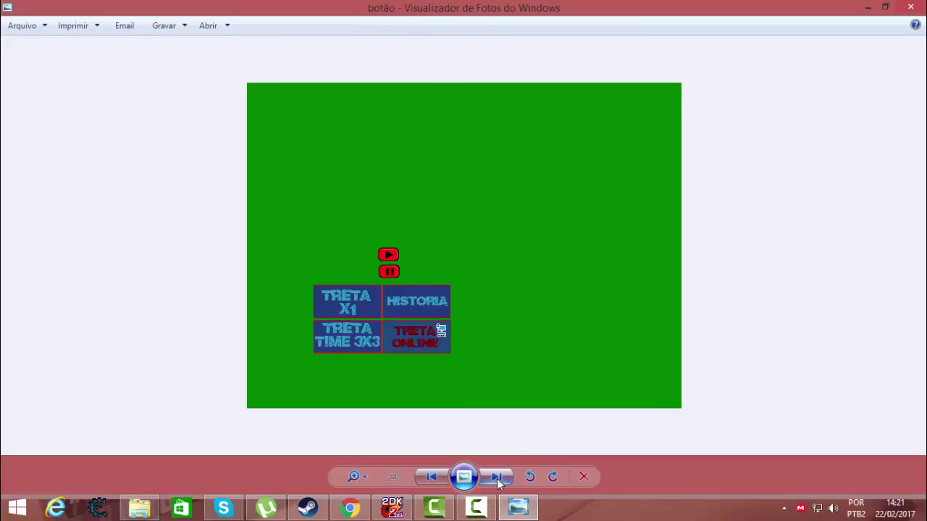
click(914, 7)
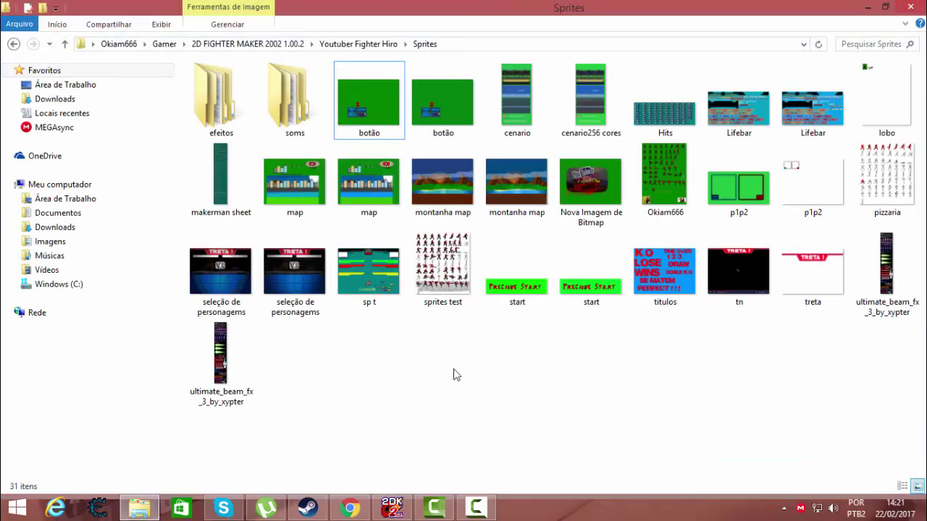
click(882, 183)
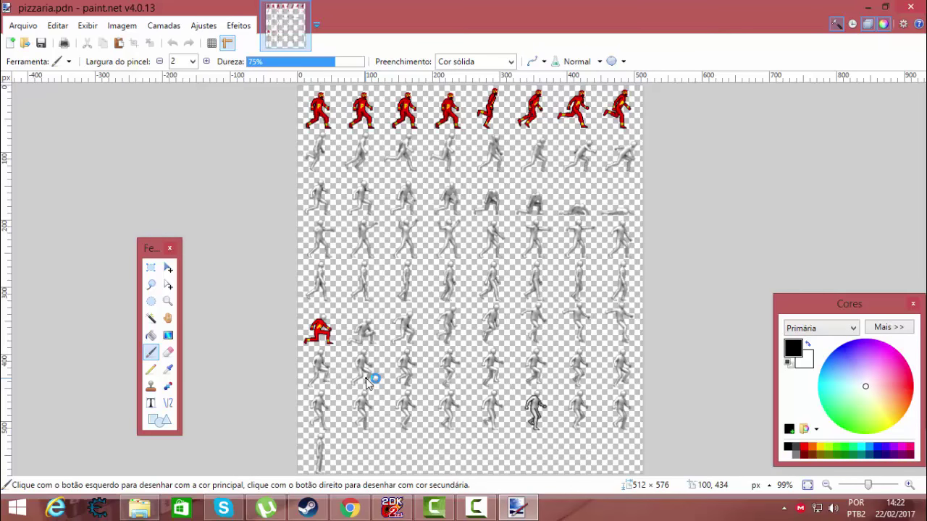
Zoom in on the black-outlined walking sprite and move the Colors window off the layer list.
click(167, 301)
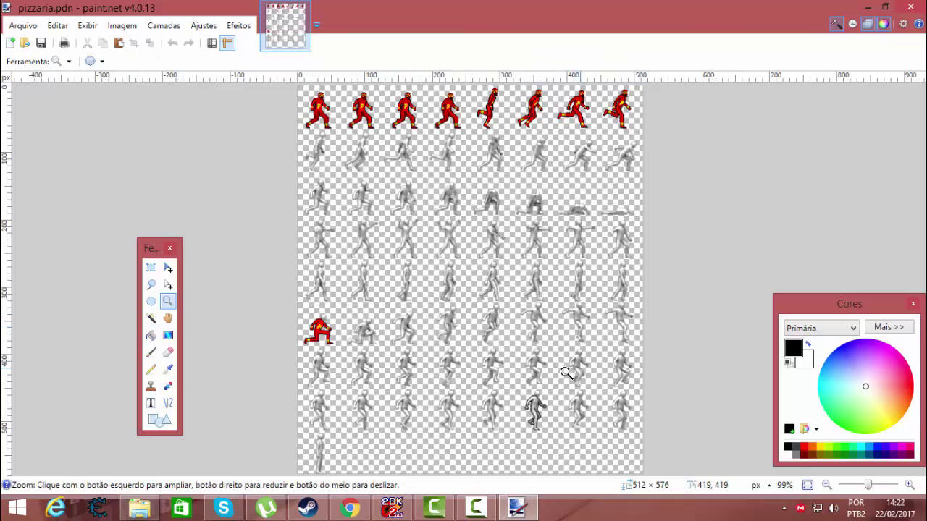
drag(536, 440, 554, 445)
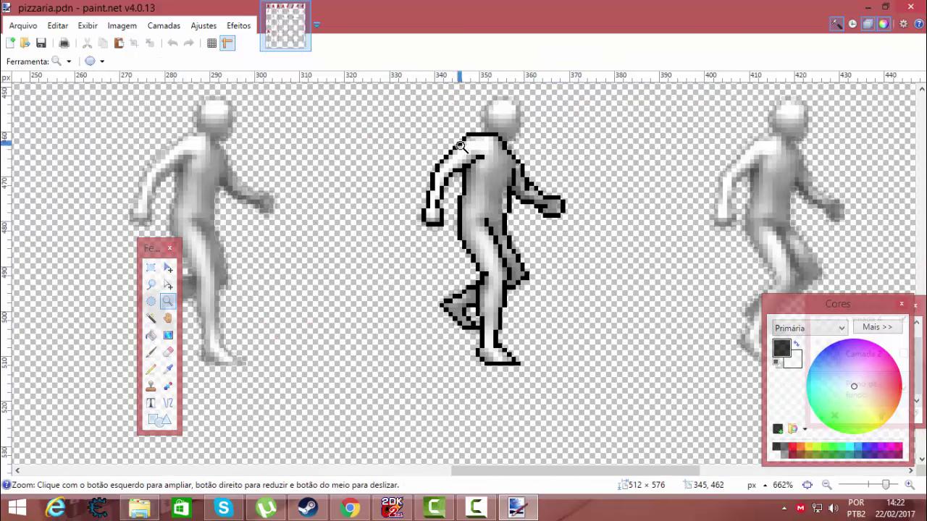
drag(855, 308, 626, 304)
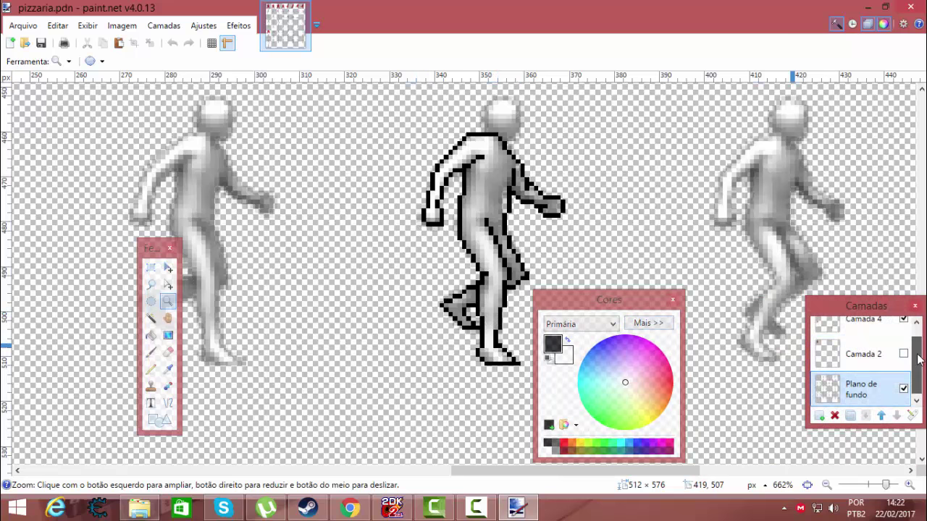
scroll(922, 344, up, 1)
drag(922, 344, 925, 389)
scroll(925, 372, up, 1)
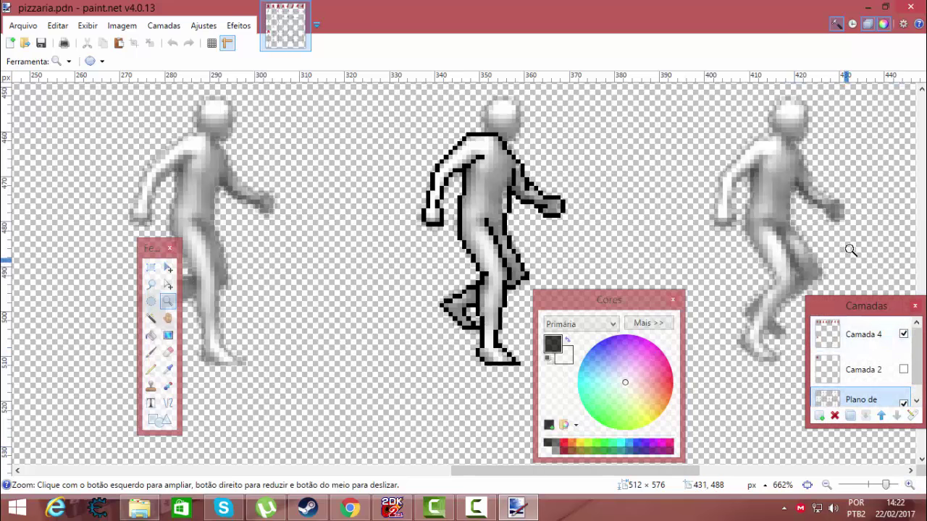
Examine the finished red sprites along the top row and the uncoloured running figures beneath them.
scroll(732, 252, up, 15)
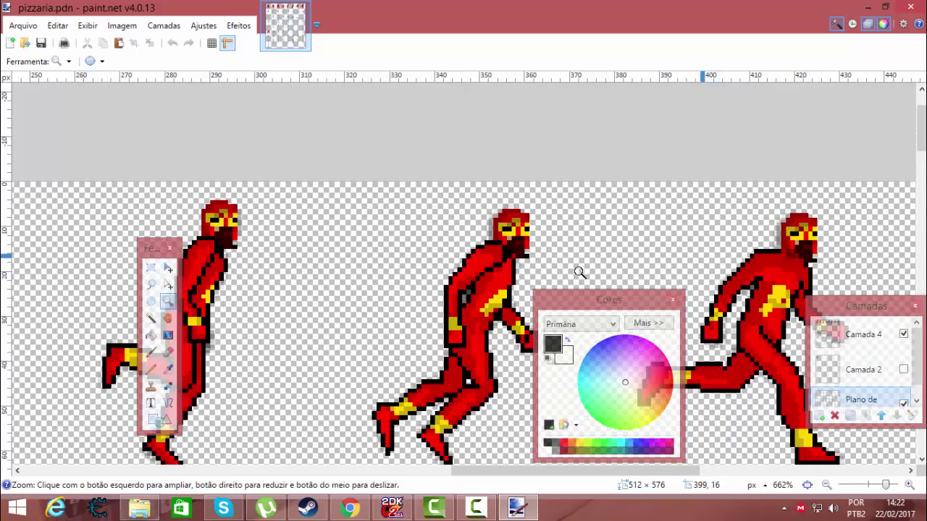
drag(510, 472, 173, 477)
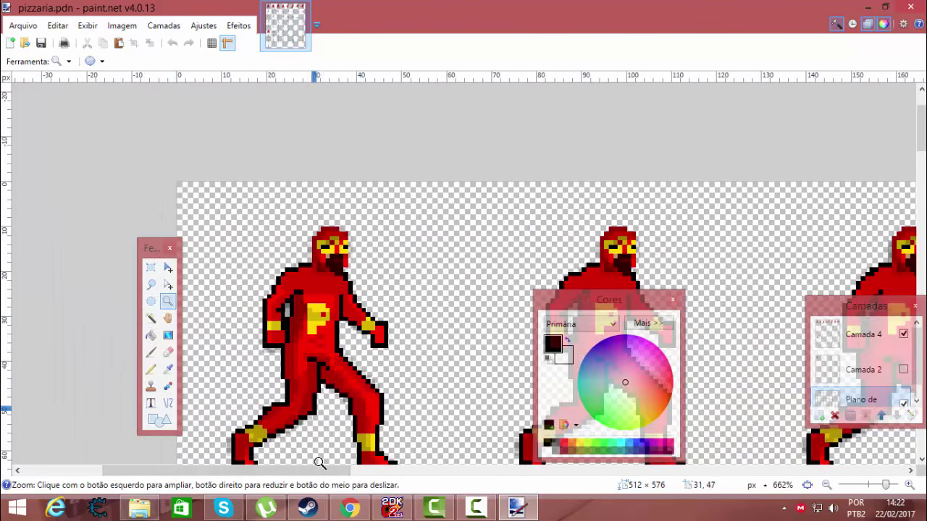
drag(326, 472, 830, 489)
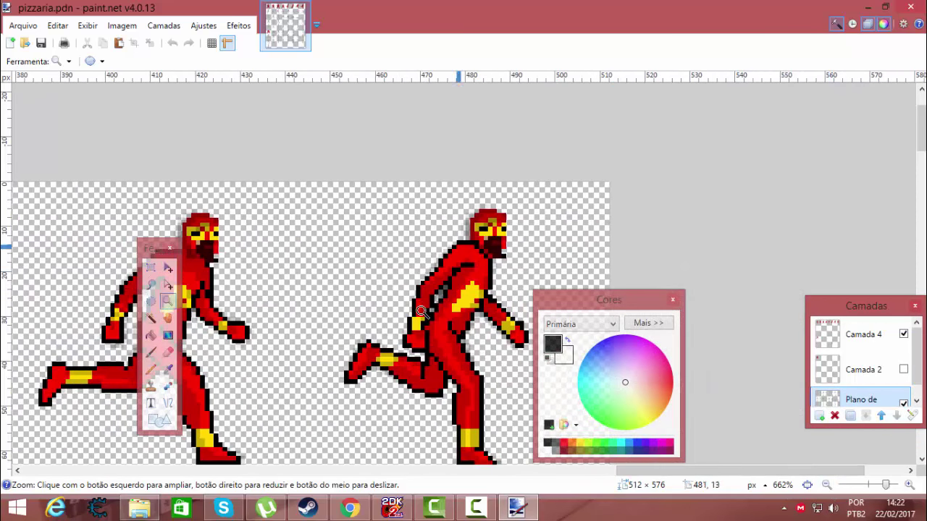
drag(630, 471, 230, 474)
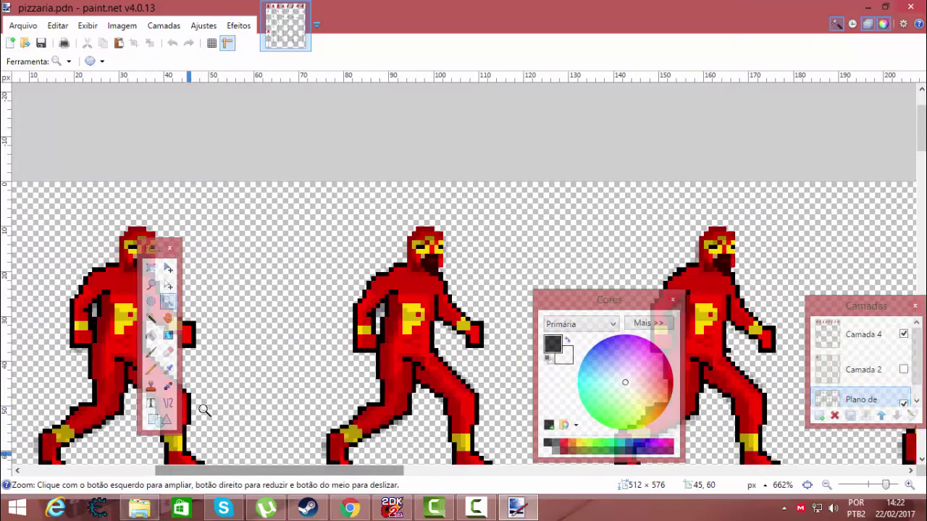
scroll(238, 377, down, 3)
drag(433, 471, 299, 479)
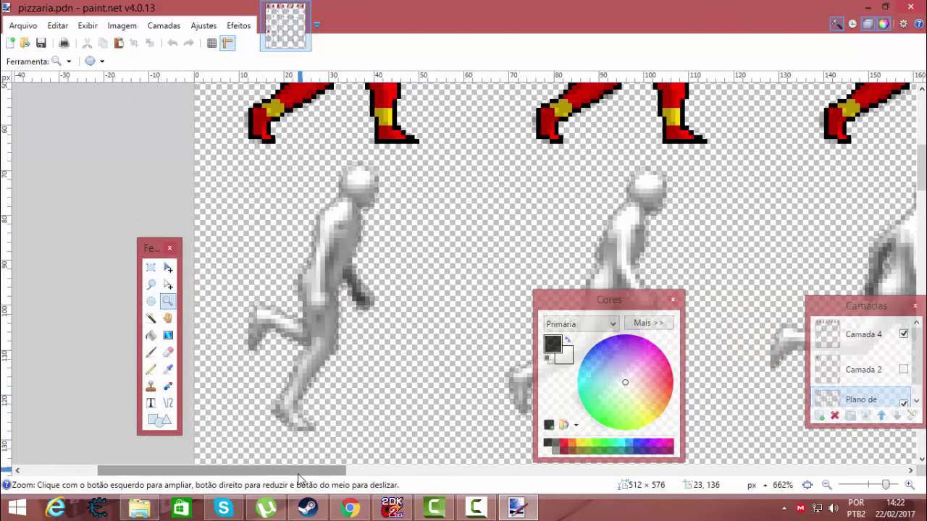
drag(369, 484, 472, 478)
Compare the two versions of the first sprite by alternating the visibility of layers Camada 2 and Camada 4.
click(905, 368)
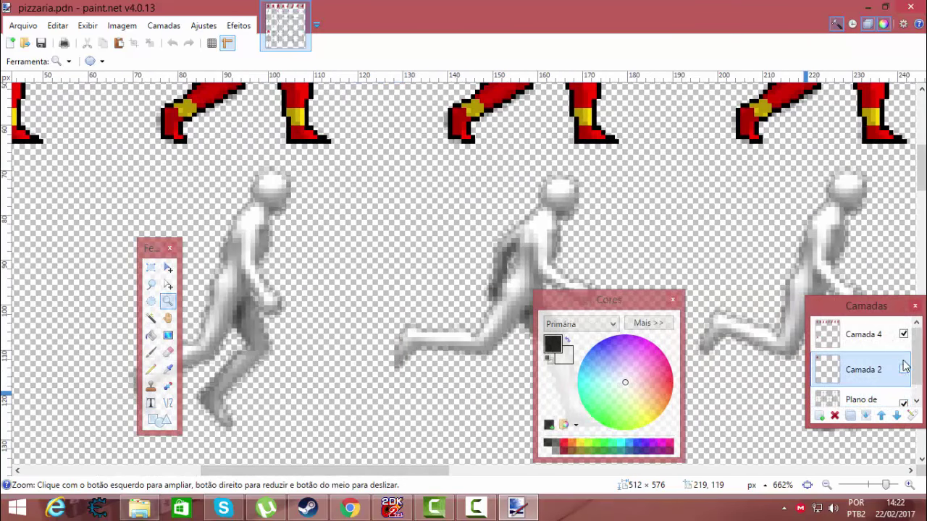
scroll(341, 383, up, 5)
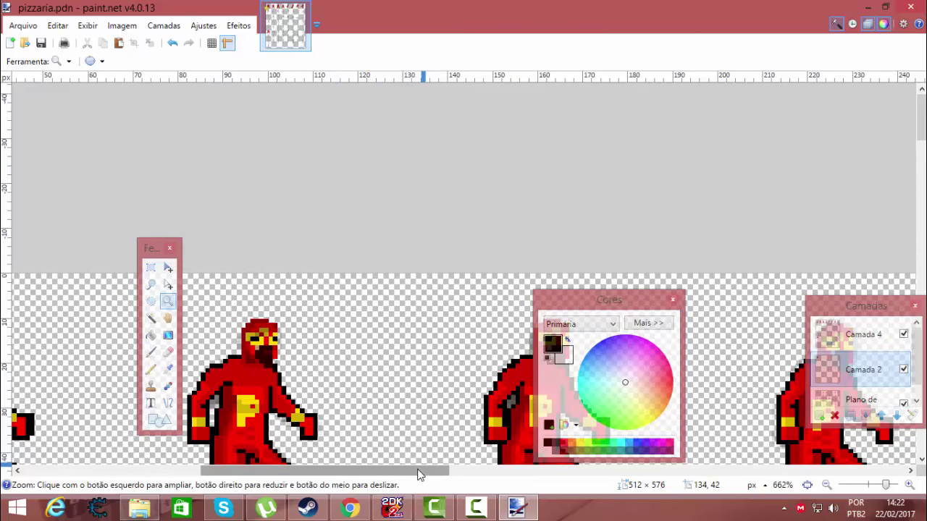
drag(420, 472, 322, 475)
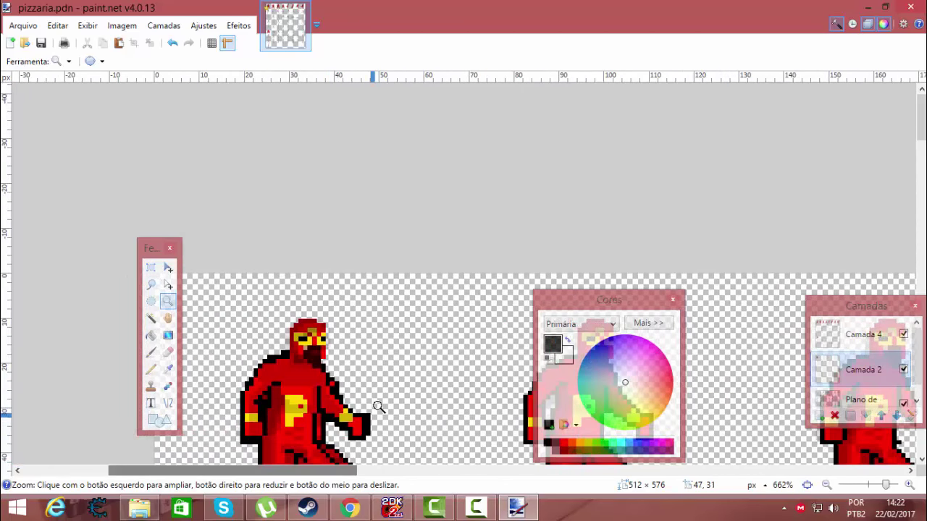
click(904, 334)
scroll(451, 325, down, 3)
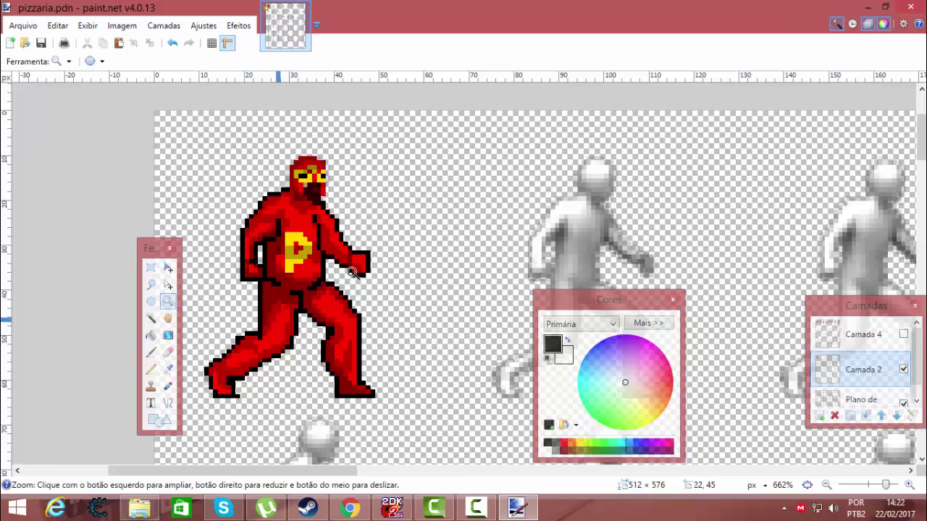
click(903, 370)
click(903, 319)
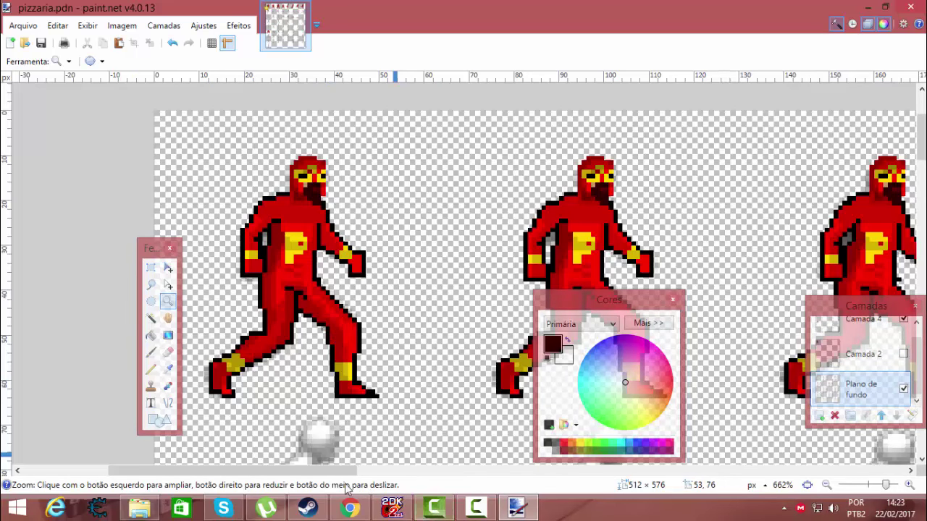
Compare the shading of the finished top-row sprites with the flat-coloured kneeling sprite further down the sheet.
drag(323, 478, 813, 472)
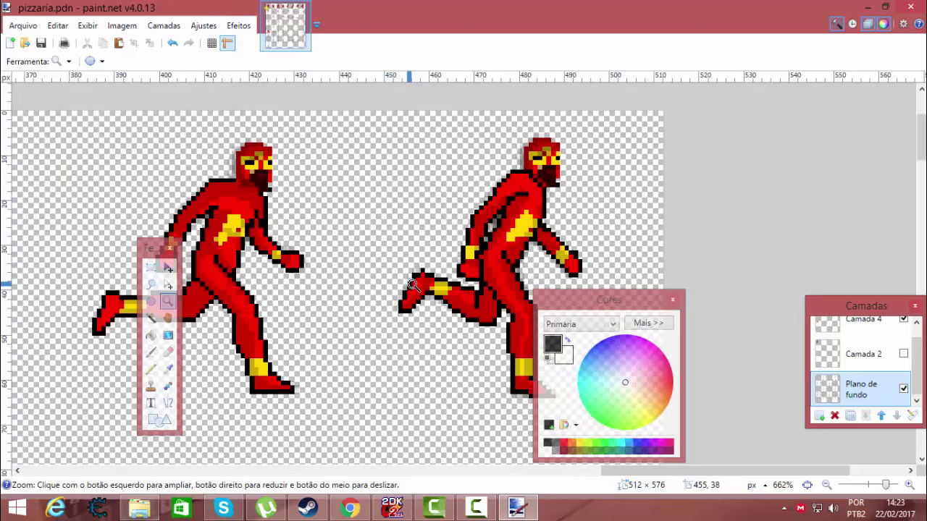
drag(642, 474, 181, 464)
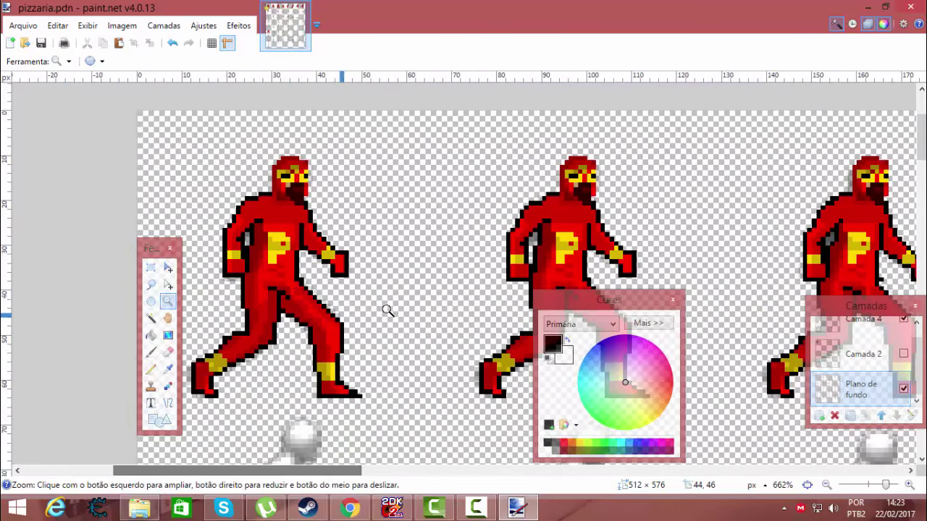
scroll(397, 309, down, 3)
scroll(398, 309, down, 10)
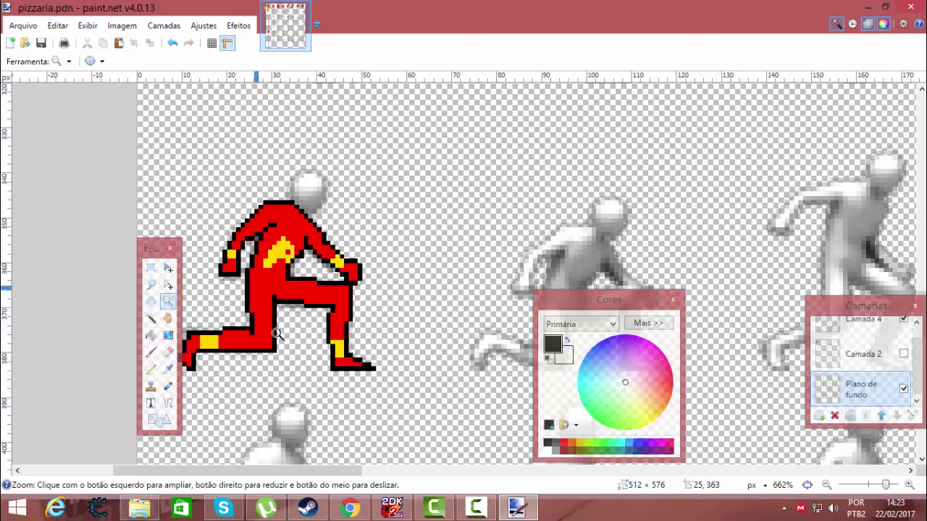
scroll(313, 471, left, 3)
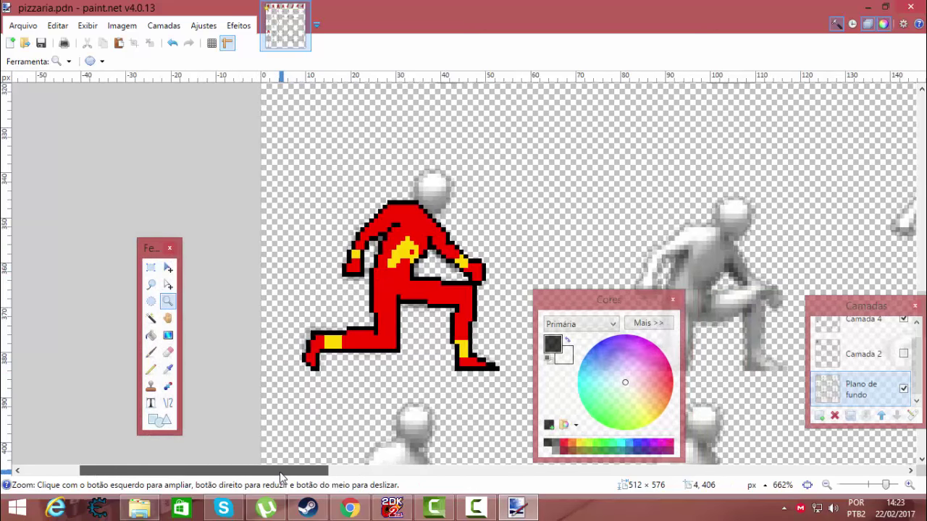
scroll(314, 471, right, 2)
scroll(410, 342, up, 10)
scroll(413, 333, down, 10)
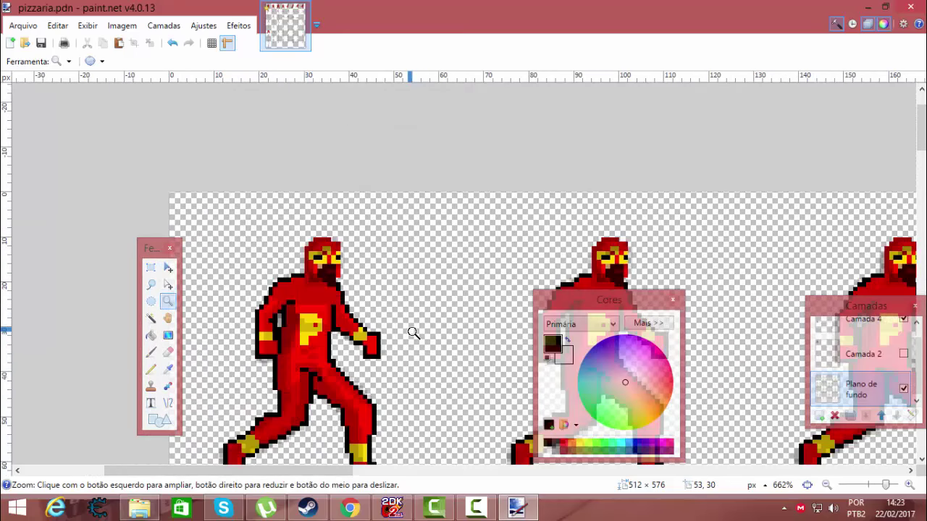
scroll(399, 348, up, 10)
scroll(411, 343, down, 5)
scroll(412, 343, down, 5)
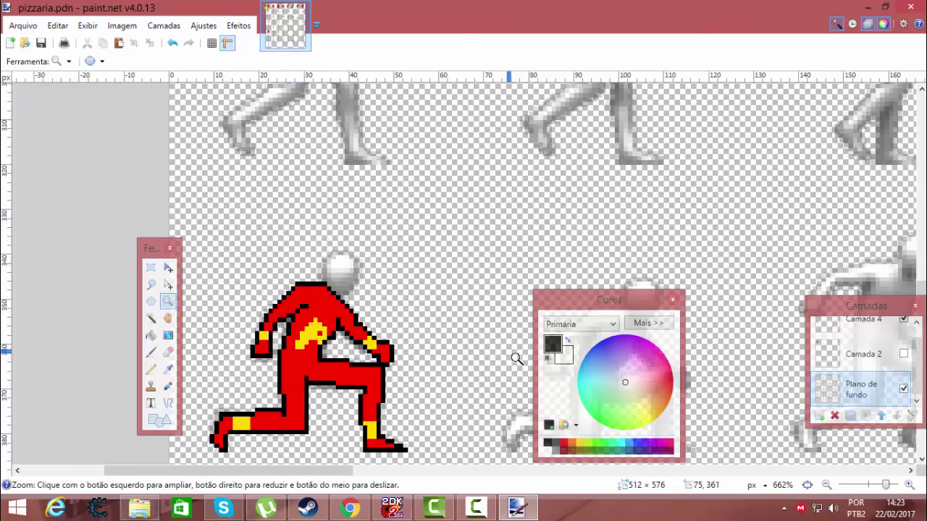
Set the primary colour to black with alpha 58 and choose the Paintbrush with antialiasing turned off.
click(642, 324)
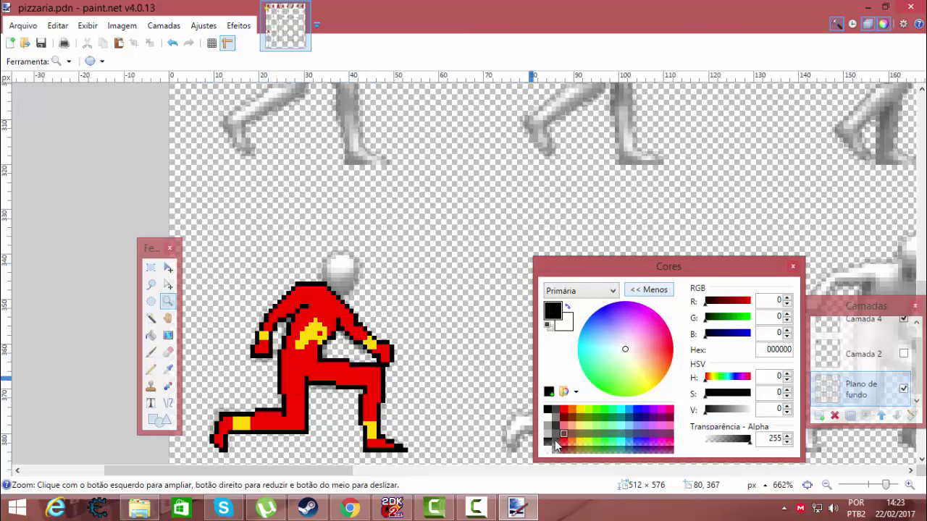
click(716, 439)
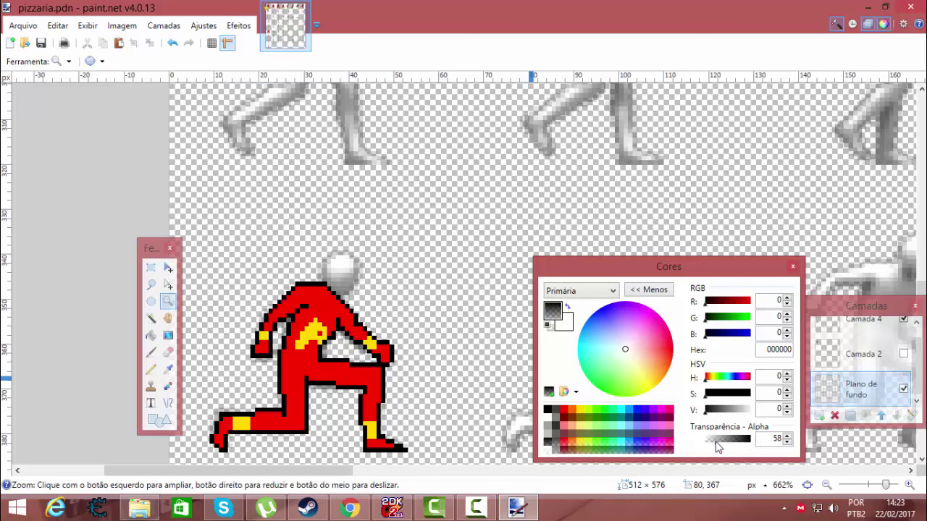
click(151, 318)
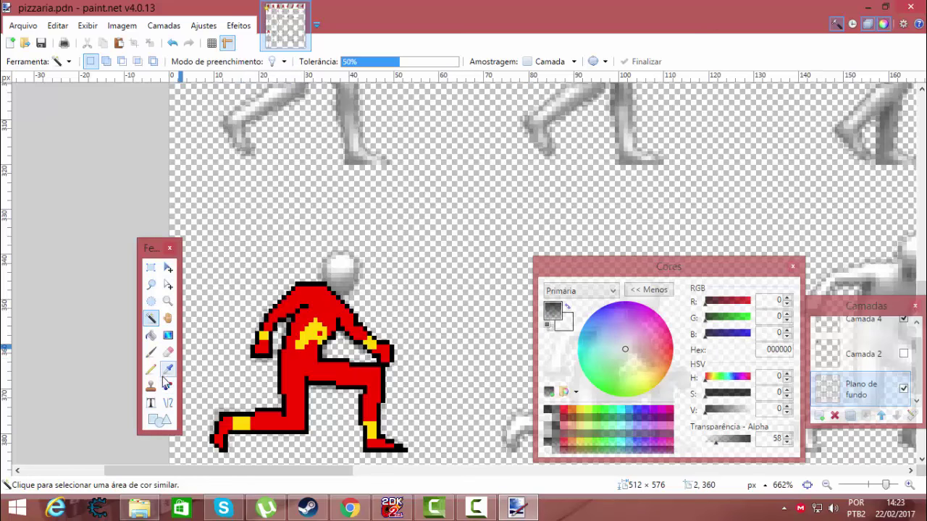
click(151, 352)
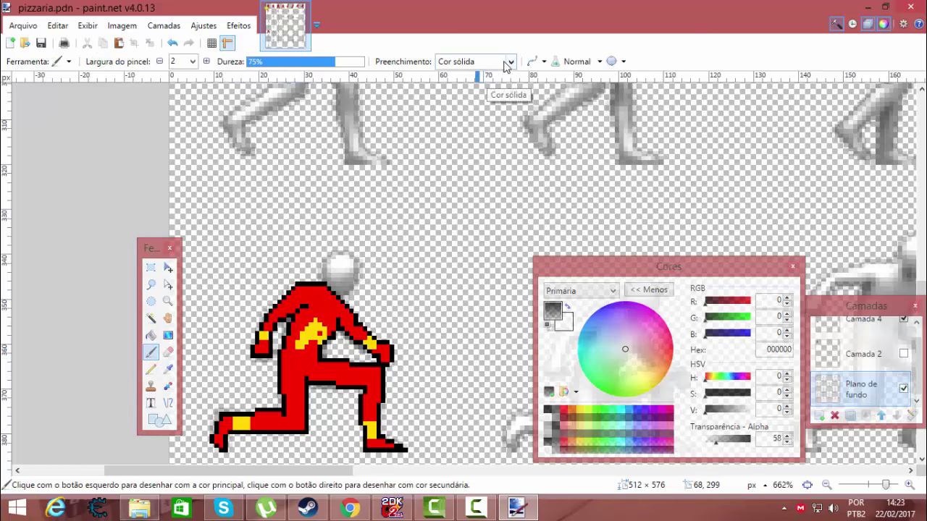
click(533, 61)
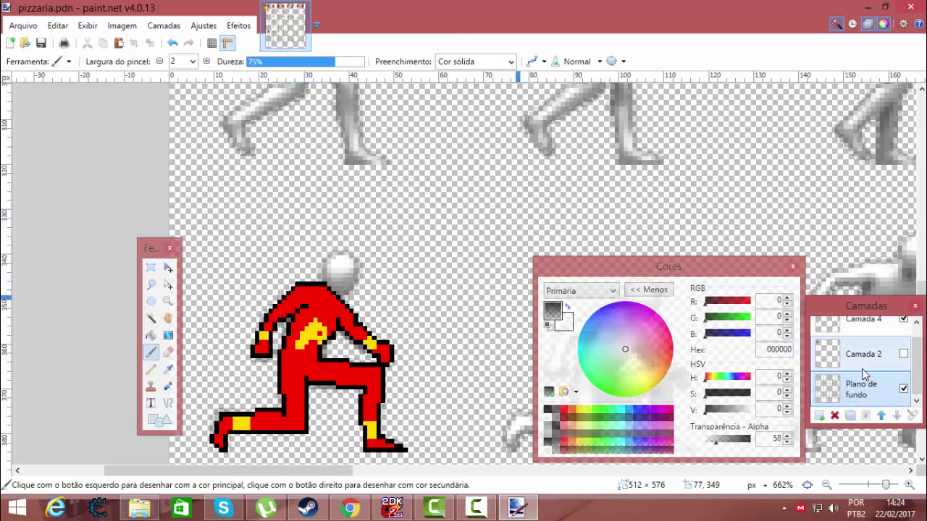
Shade the kneeling sprite's body on layer Camada 4 with translucent black, using a brush width of 1.
scroll(862, 359, up, 1)
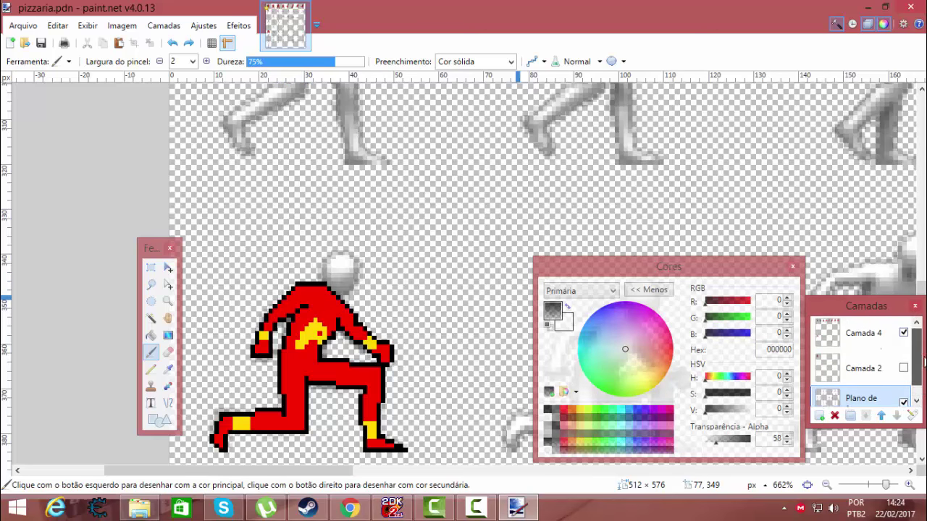
click(859, 346)
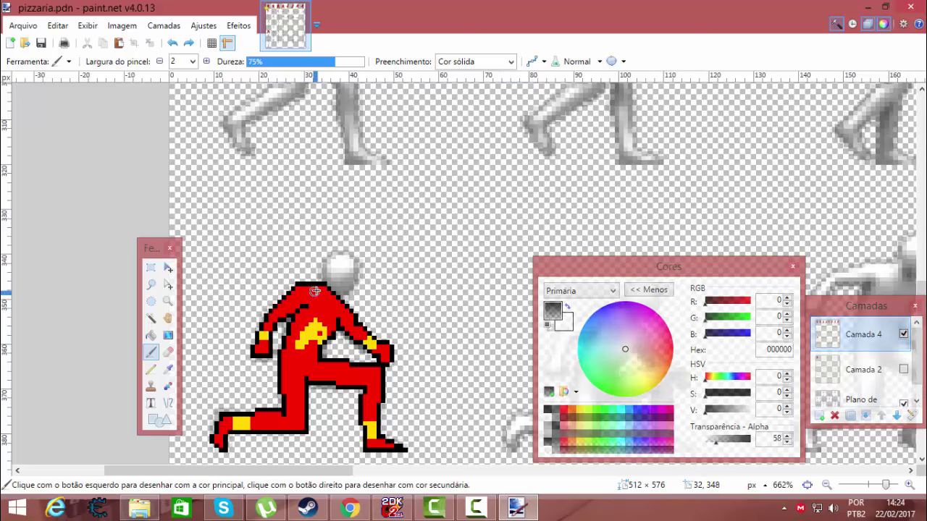
mouse_move(308, 289)
mouse_down()
mouse_move(282, 303)
mouse_move(261, 349)
mouse_up()
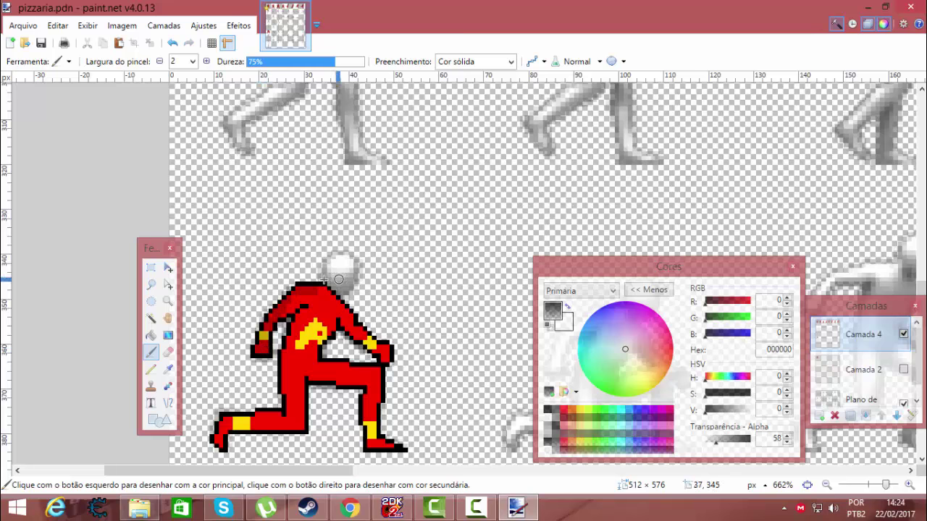
key(ctrl+z)
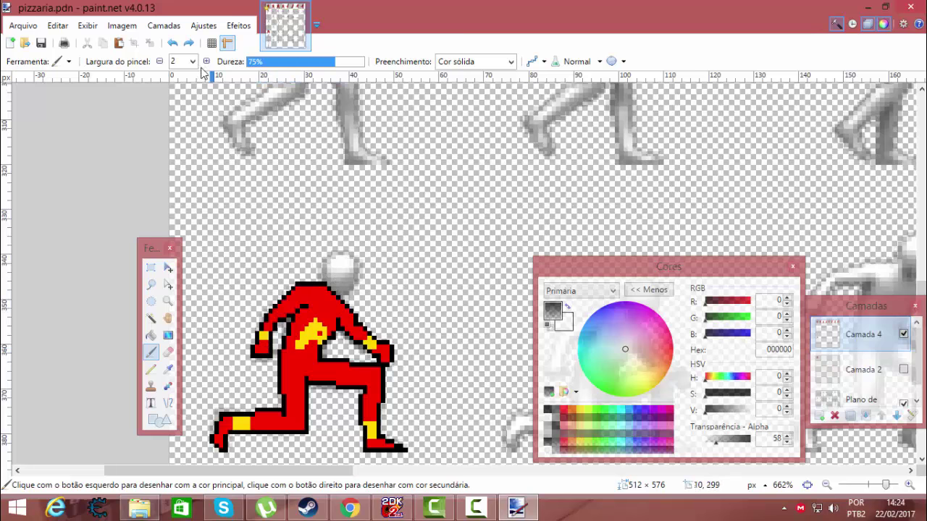
click(160, 63)
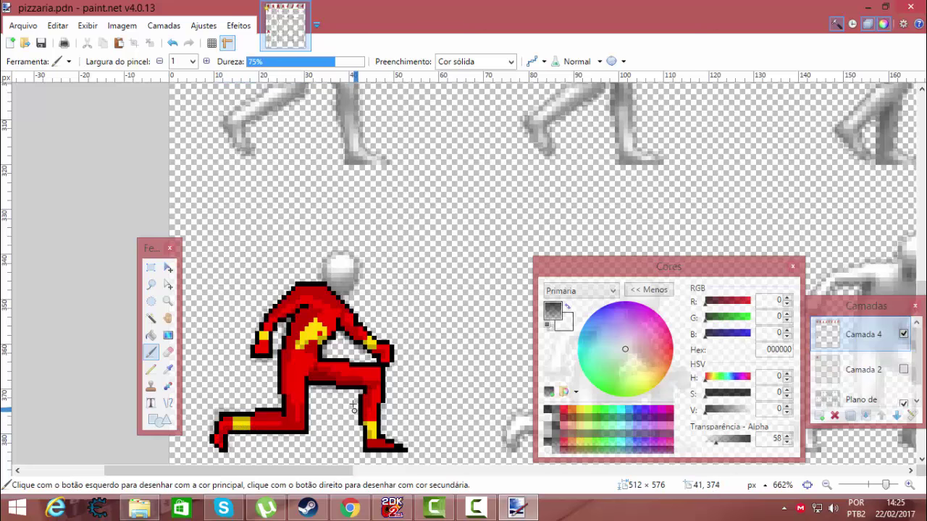
Copy the 8 × 11 px head of the first top-row sprite from layer Camada 4 and add a new layer above it.
scroll(438, 351, up, 10)
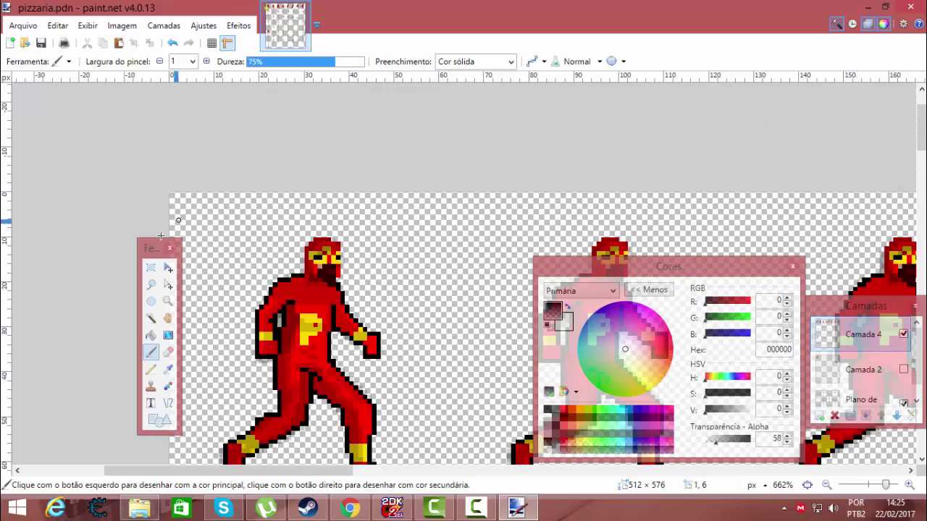
click(151, 267)
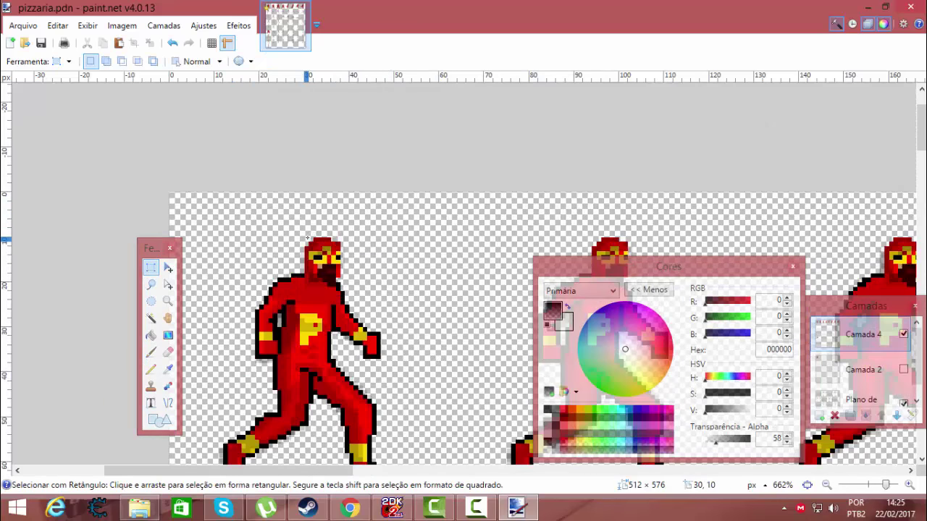
drag(312, 239, 339, 285)
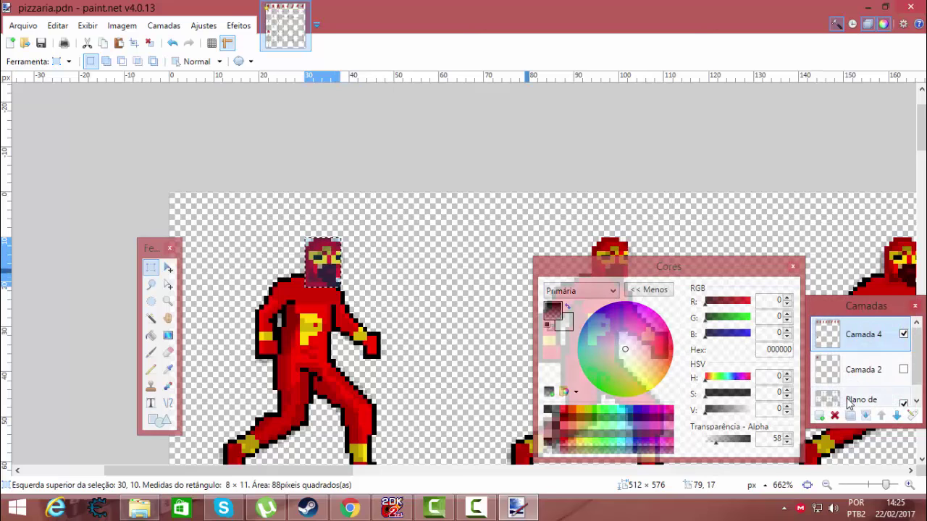
click(819, 416)
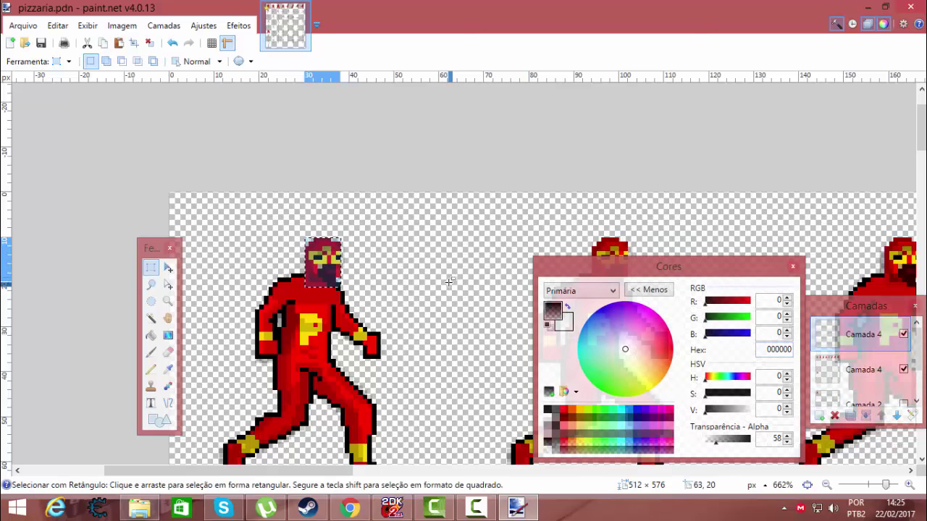
Paste the copied head on the new layer and position it over the kneeling sprite's grey head, with its upper-left corner at 34, 340.
scroll(404, 297, down, 10)
scroll(403, 297, down, 5)
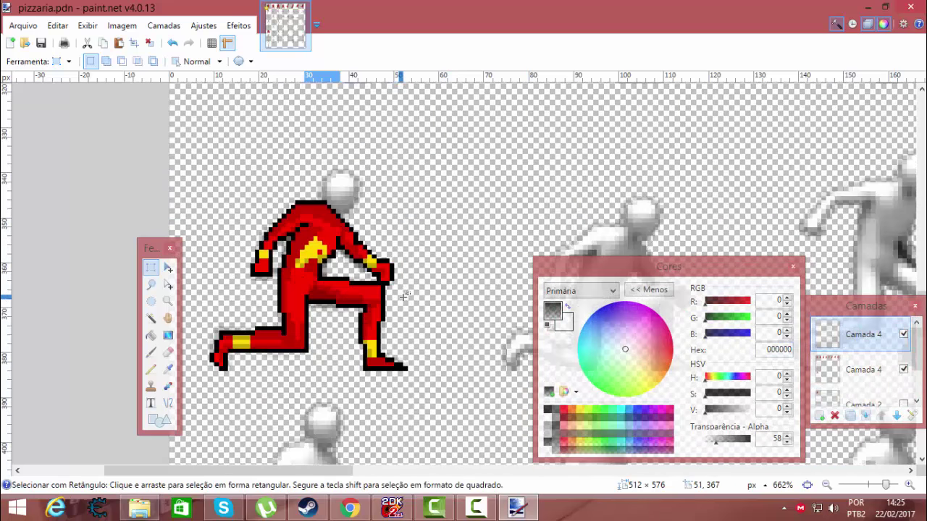
key(ctrl+v)
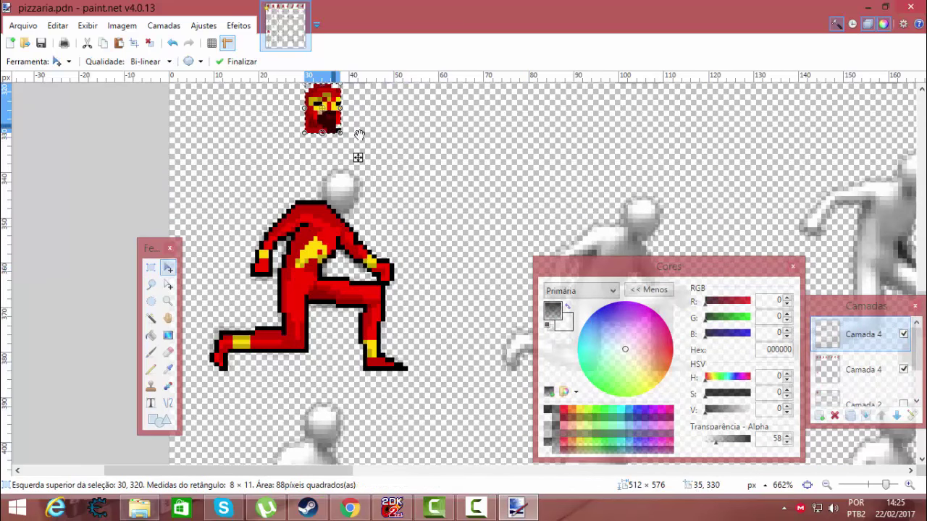
drag(358, 158, 377, 247)
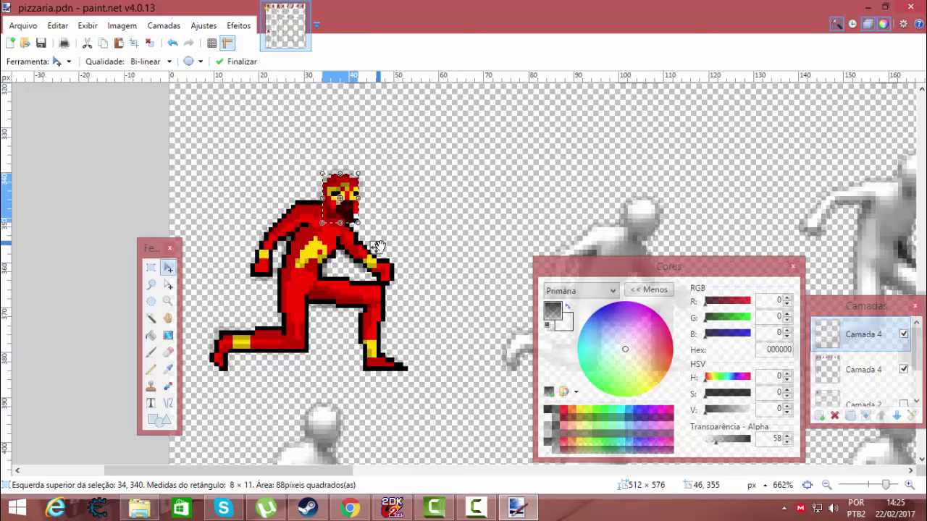
Merge the pasted head's layer down into the sprite layer Camada 4, clear the selection and choose the Pencil tool.
click(866, 418)
key(ctrl+d)
key(s)
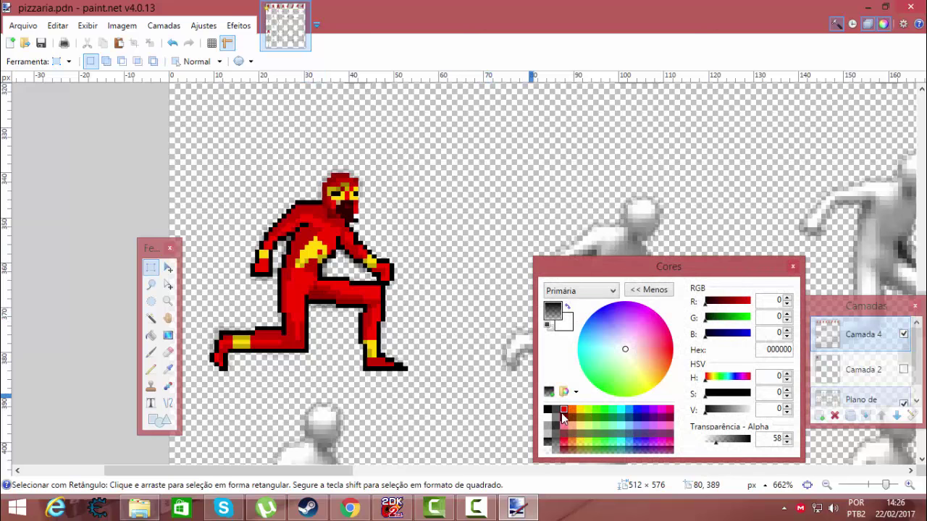
click(151, 369)
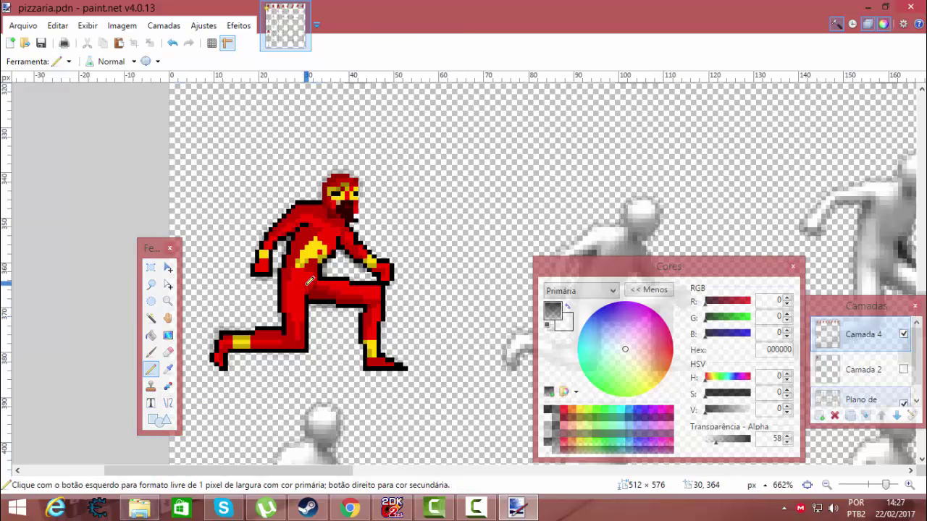